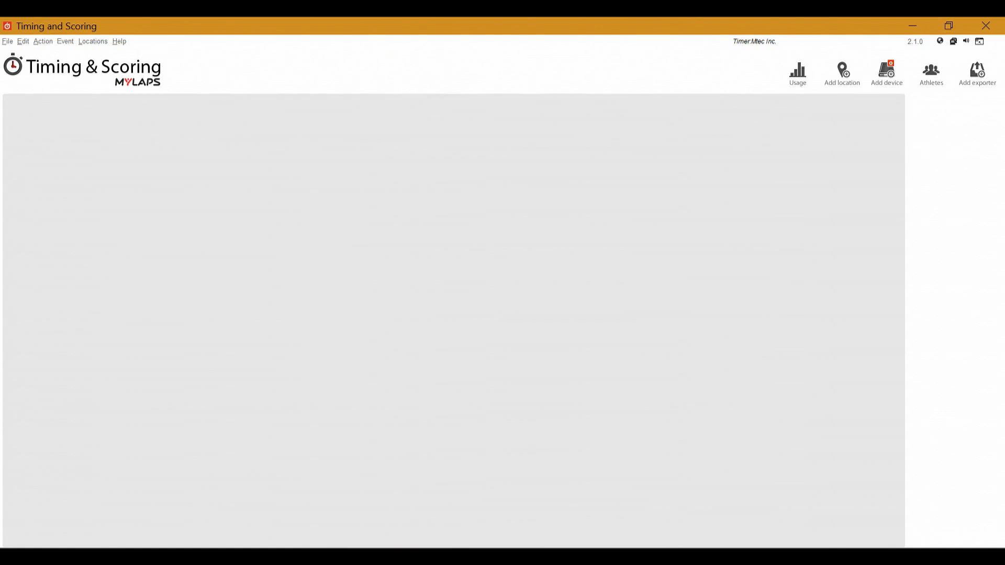
Step: Open the Mtec Inc. event dated 2013-07-16
{"action": "left_click", "coordinate": [442, 285]}
{"action": "left_click", "coordinate": [546, 342]}
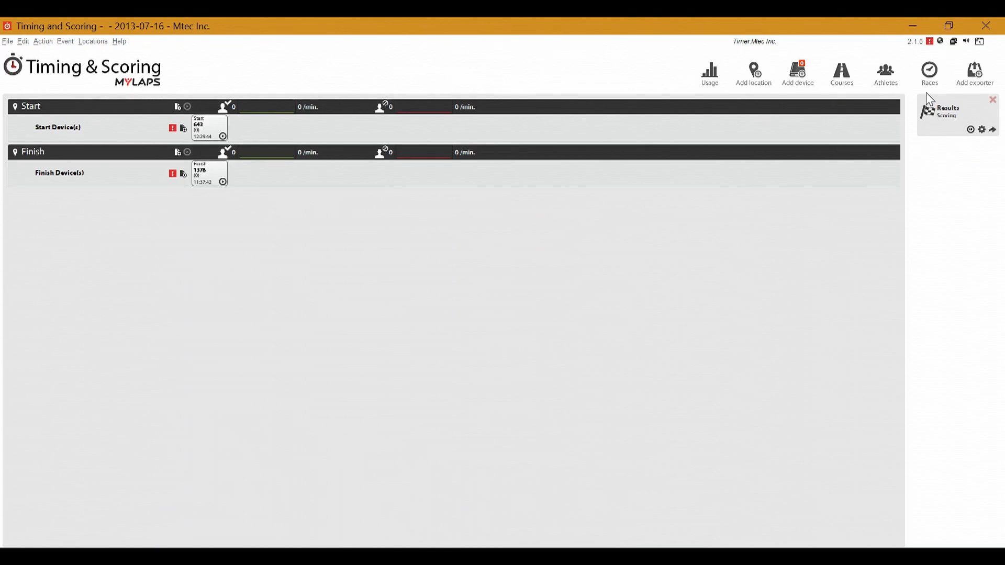
Step: Begin a new course named 7k and add Start as its first timeline
{"action": "left_click", "coordinate": [841, 71]}
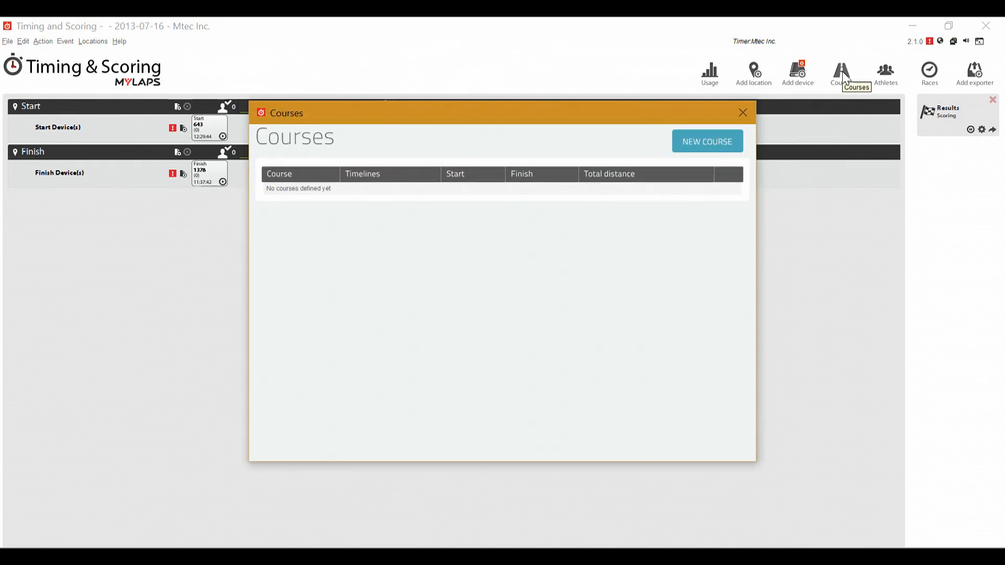
{"action": "left_click", "coordinate": [734, 151]}
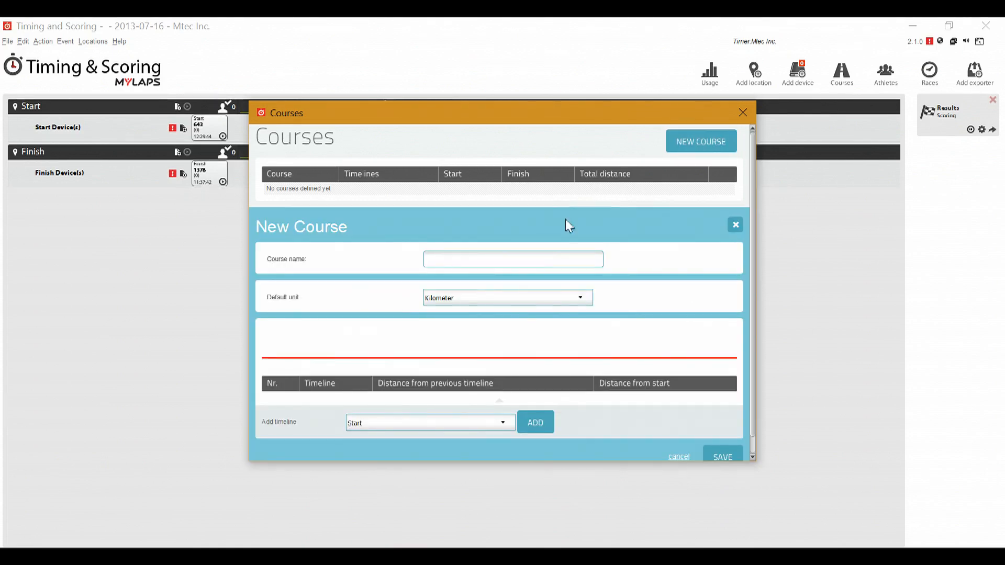
{"action": "type", "text": "7k"}
{"action": "left_click", "coordinate": [542, 424]}
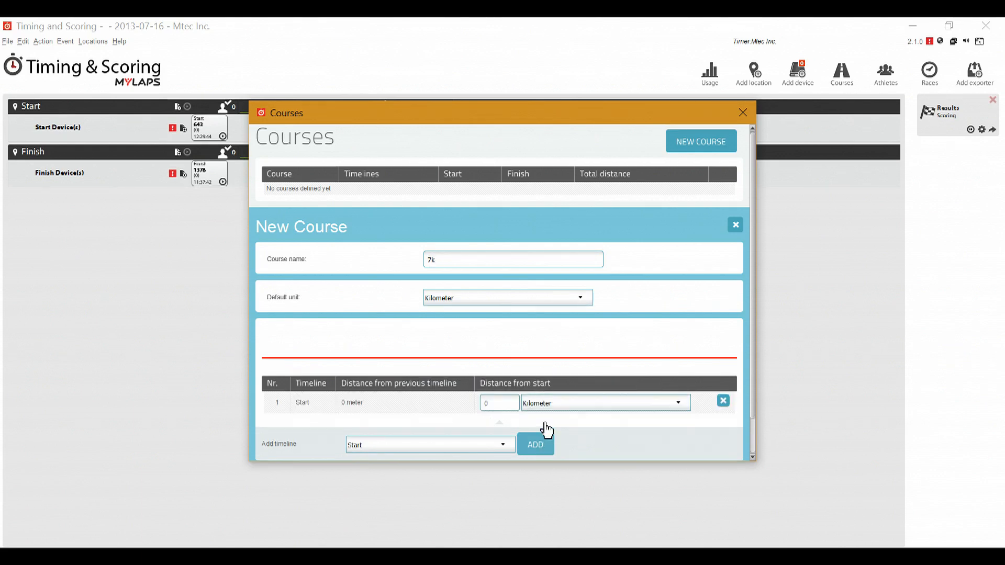
Step: Add a Finish timeline 7 kilometers from the start, then save the 7k course and close the course list
{"action": "left_click", "coordinate": [501, 445]}
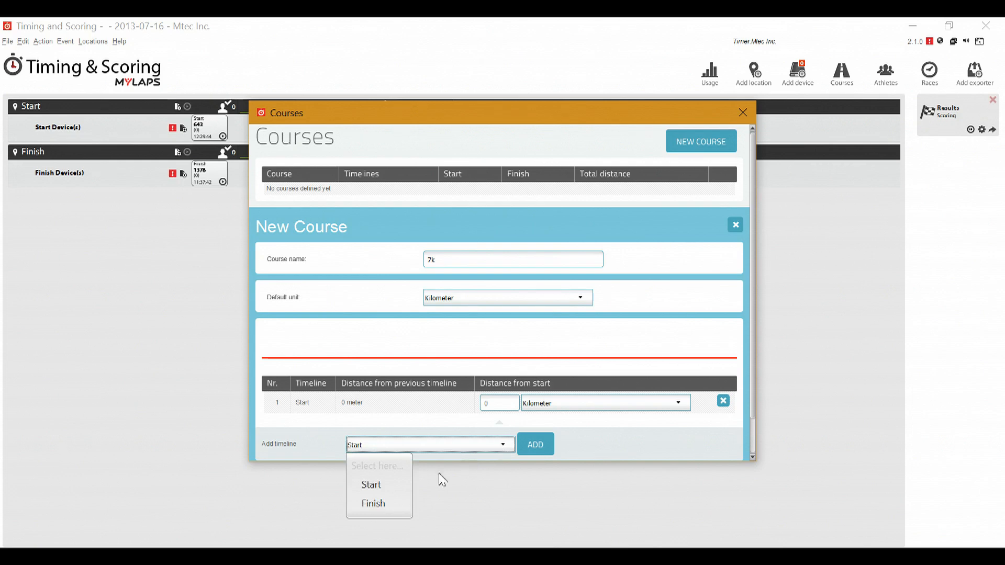
{"action": "left_click", "coordinate": [394, 504]}
{"action": "left_click", "coordinate": [539, 456]}
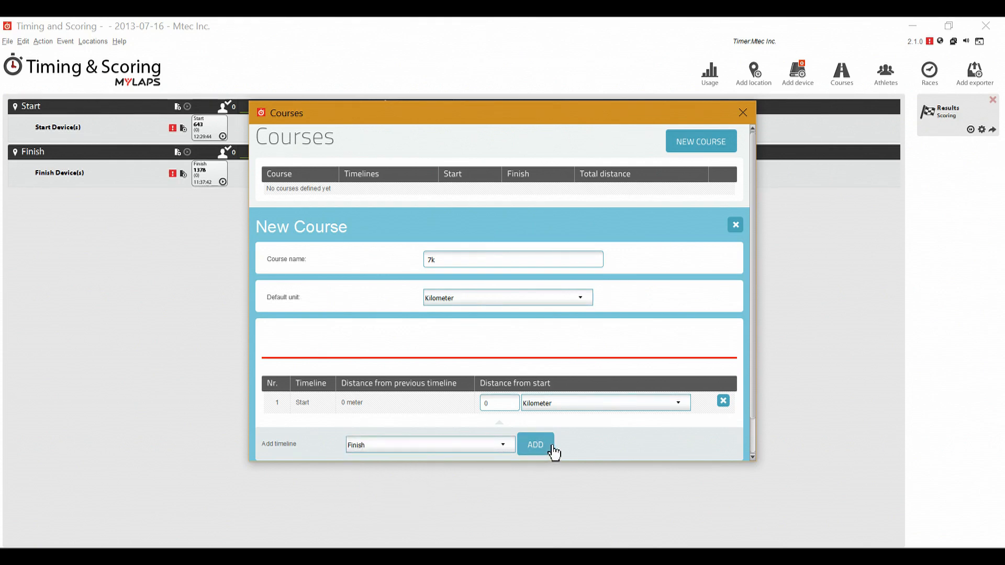
{"action": "double_click", "coordinate": [508, 426]}
{"action": "type", "text": "7"}
{"action": "left_click", "coordinate": [751, 385]}
{"action": "left_click_drag", "start_coordinate": [752, 385], "coordinate": [752, 421]}
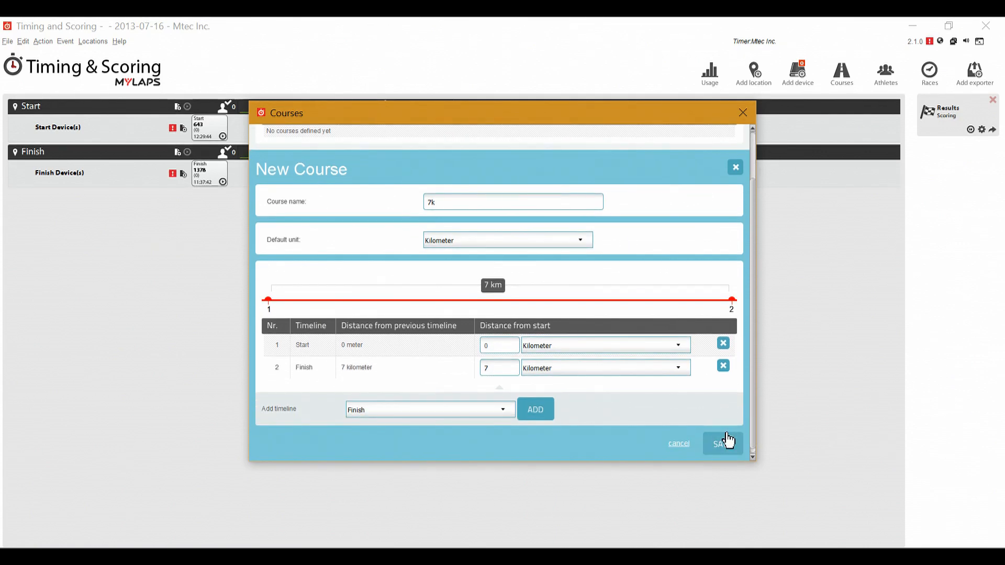
{"action": "left_click", "coordinate": [726, 443]}
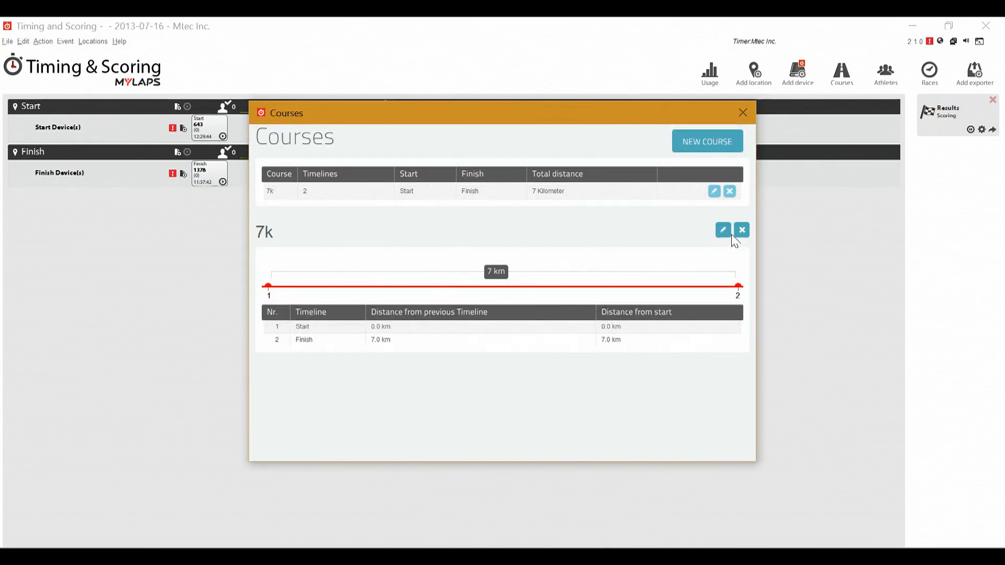
{"action": "left_click", "coordinate": [742, 112]}
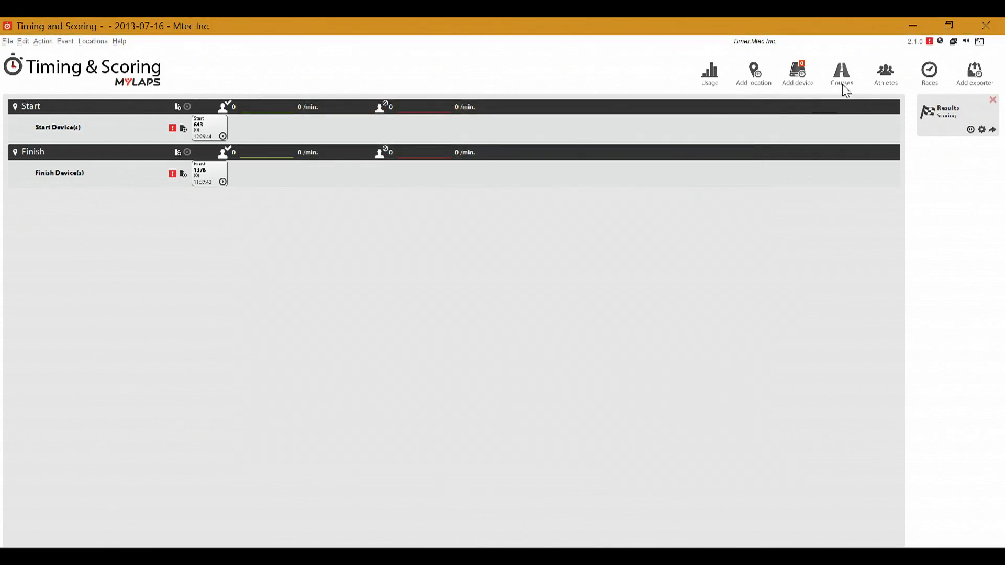
Step: Start an athlete import from the file Great Ape Athletes.csv, using the first row as headers
{"action": "left_click", "coordinate": [891, 76]}
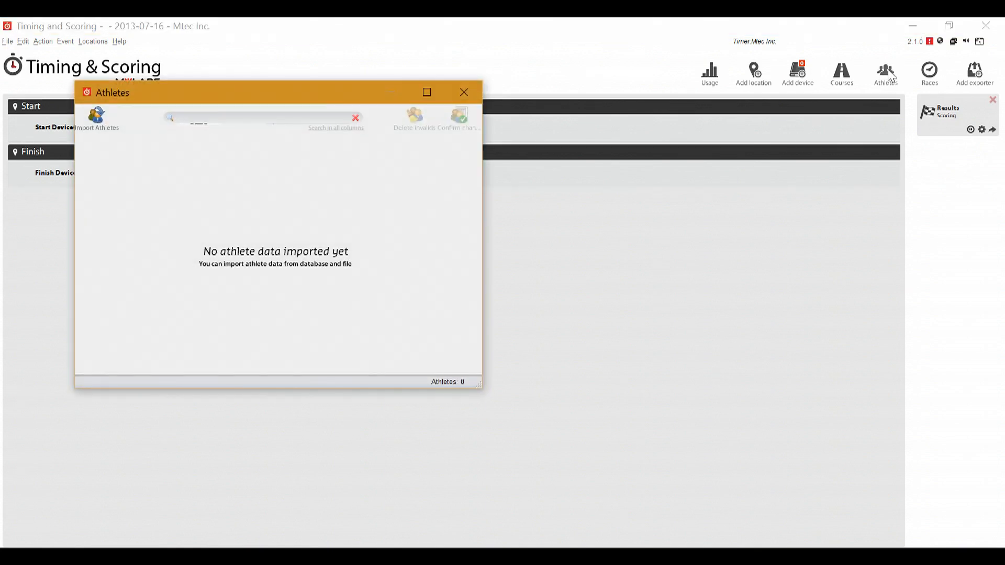
{"action": "left_click", "coordinate": [110, 119]}
{"action": "left_click", "coordinate": [185, 116]}
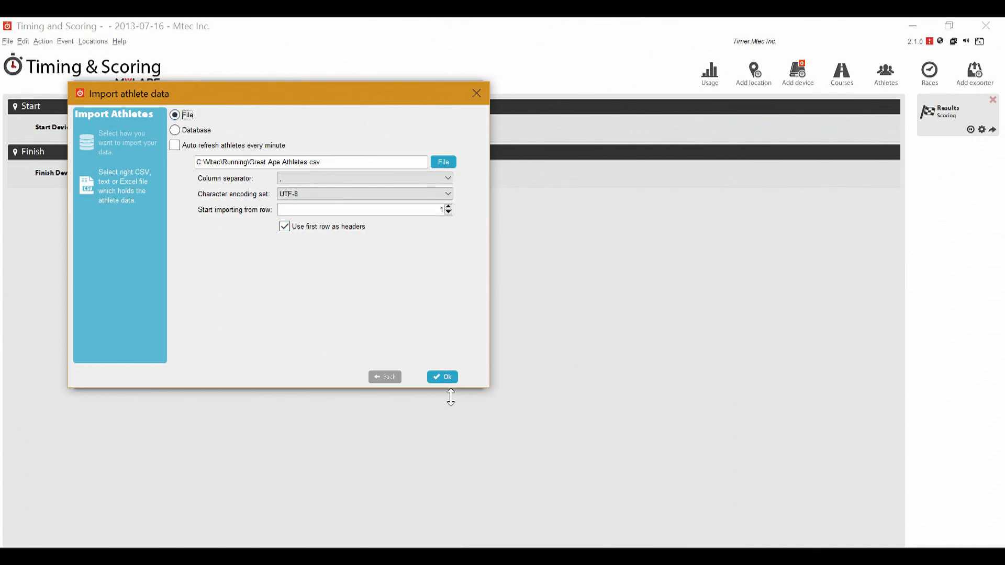
{"action": "left_click", "coordinate": [452, 377]}
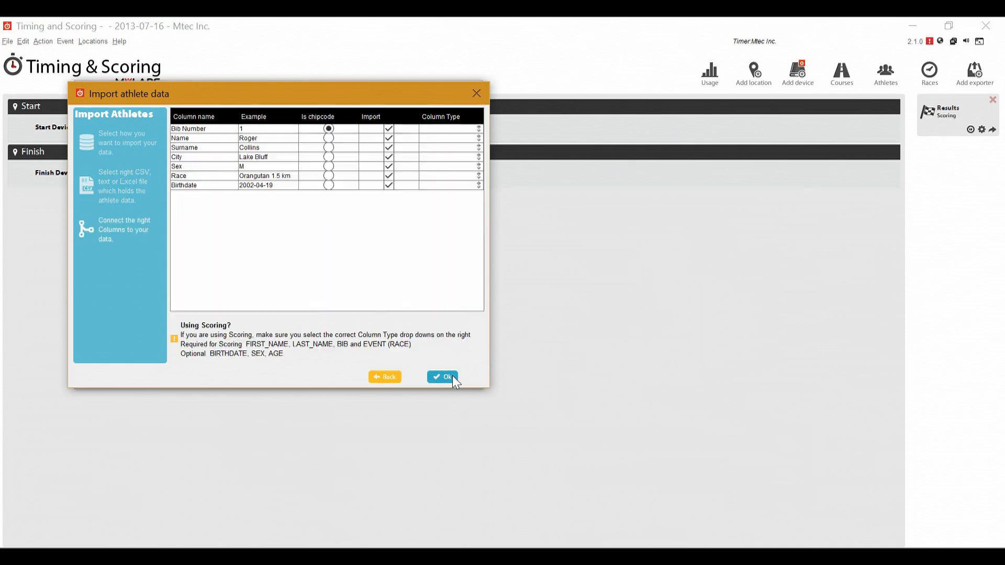
Step: Map the Bib Number column to BIB, Name to FIRST_NAME and Surname to LAST_NAME
{"action": "left_click", "coordinate": [452, 129]}
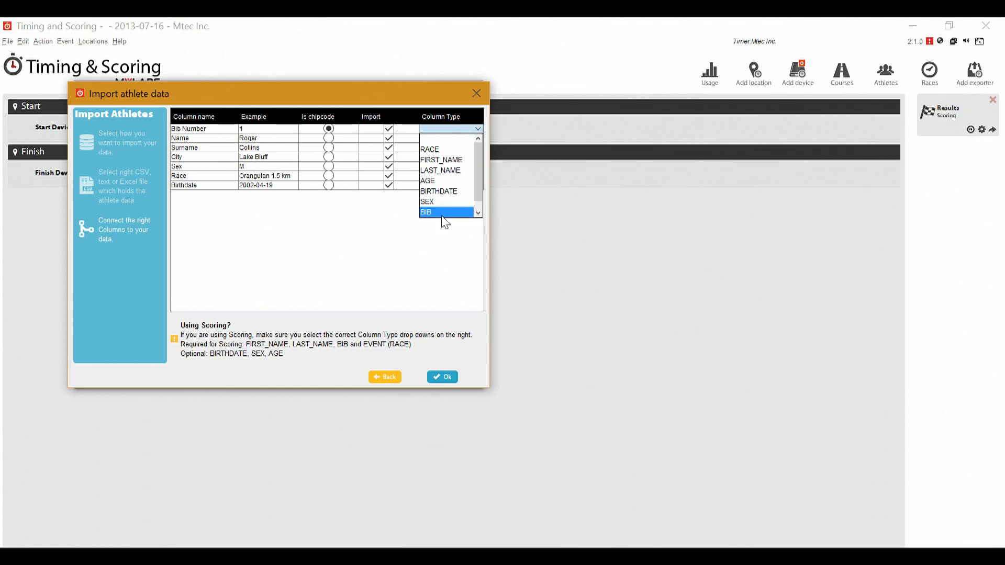
{"action": "left_click", "coordinate": [443, 212]}
{"action": "left_click", "coordinate": [438, 137]}
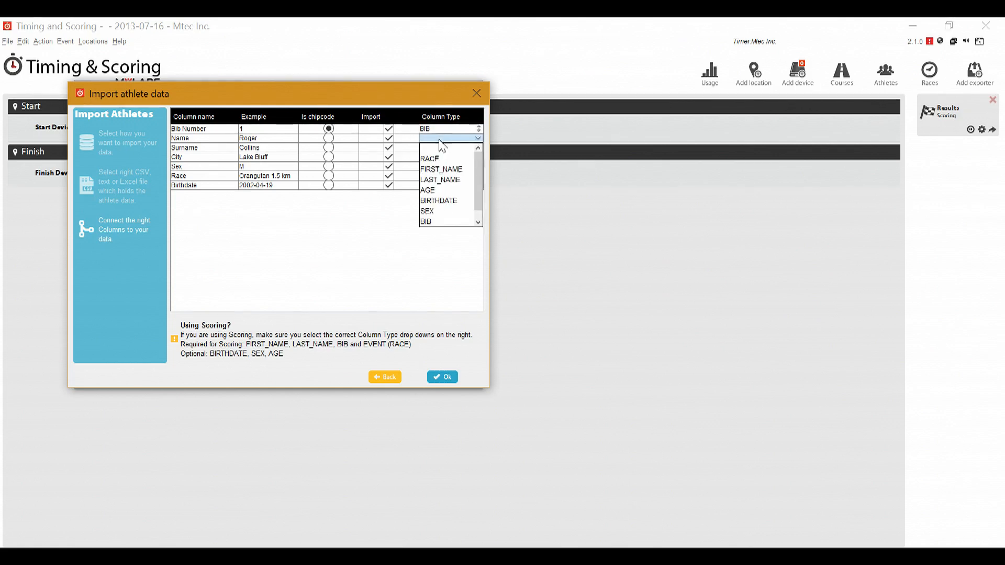
{"action": "left_click", "coordinate": [441, 169]}
{"action": "left_click", "coordinate": [442, 148]}
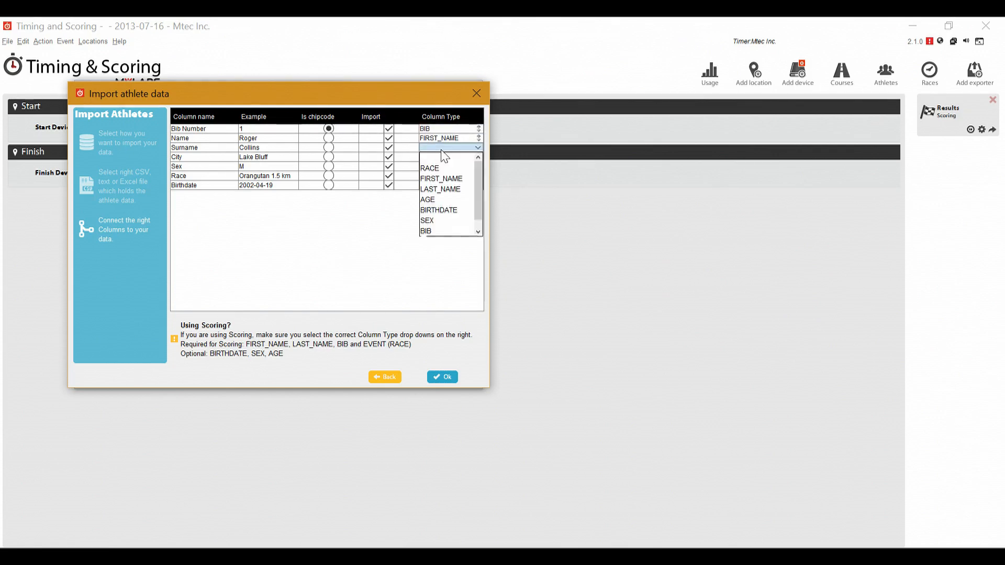
{"action": "left_click", "coordinate": [443, 190]}
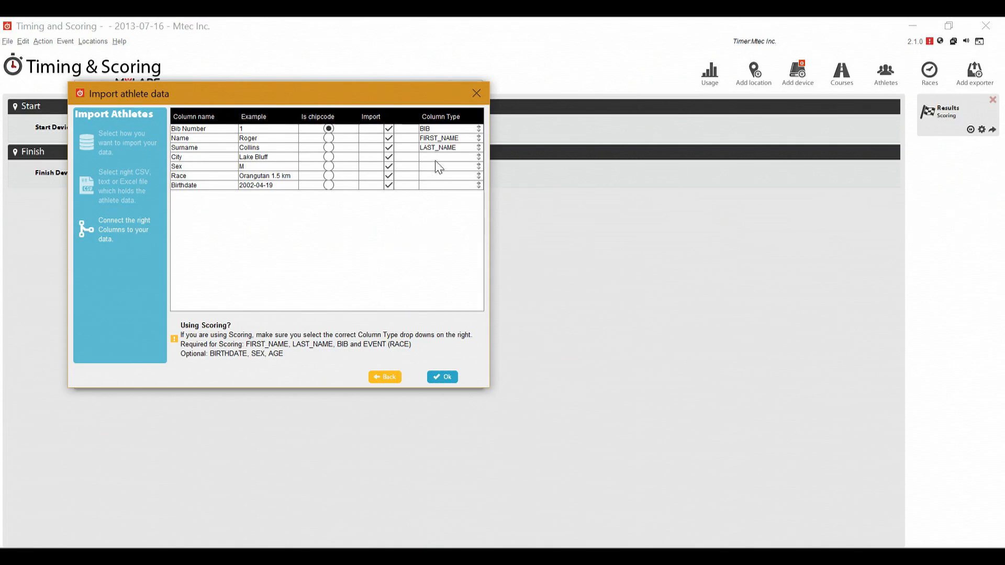
Step: Map the Sex column to SEX, Race to RACE and Birthdate to BIRTHDATE
{"action": "left_click", "coordinate": [435, 166]}
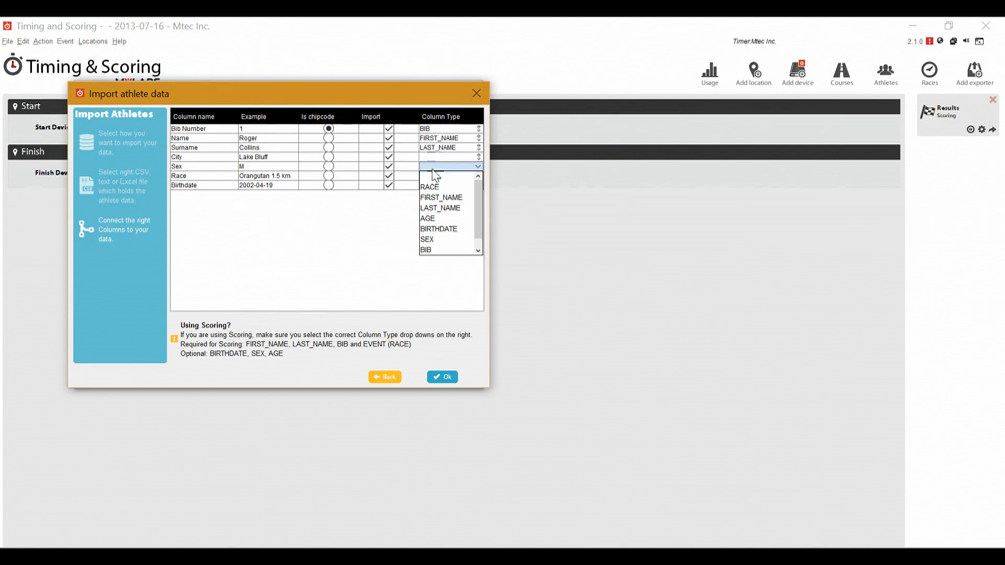
{"action": "left_click", "coordinate": [433, 240]}
{"action": "left_click", "coordinate": [434, 170]}
{"action": "left_click", "coordinate": [434, 173]}
{"action": "left_click", "coordinate": [439, 177]}
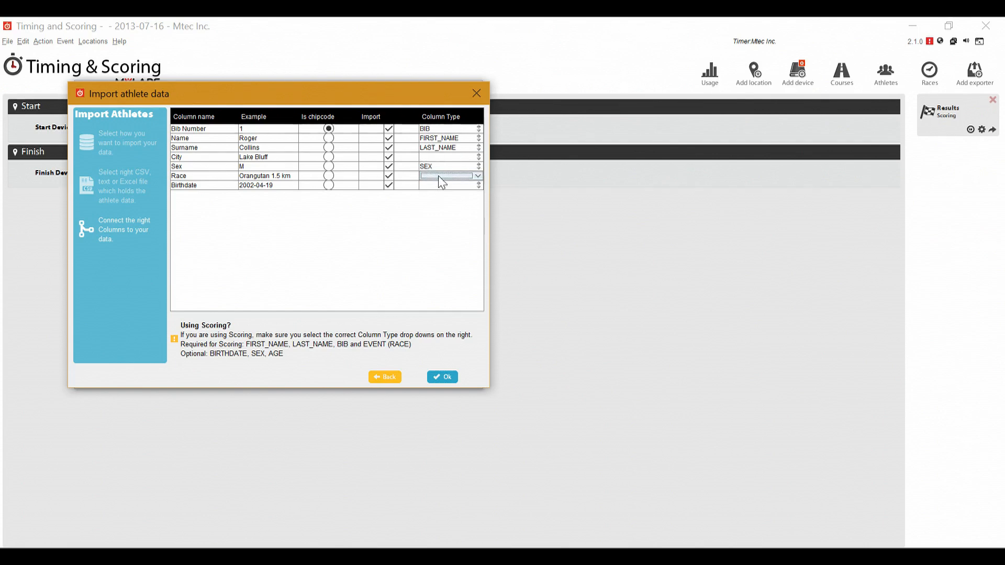
{"action": "left_click", "coordinate": [439, 176]}
{"action": "left_click", "coordinate": [438, 193]}
{"action": "left_click", "coordinate": [457, 186]}
{"action": "left_click", "coordinate": [444, 247]}
Step: Import the athletes with the mapped columns, confirm the changes and close the athlete list
{"action": "left_click", "coordinate": [438, 374]}
{"action": "left_click", "coordinate": [443, 378]}
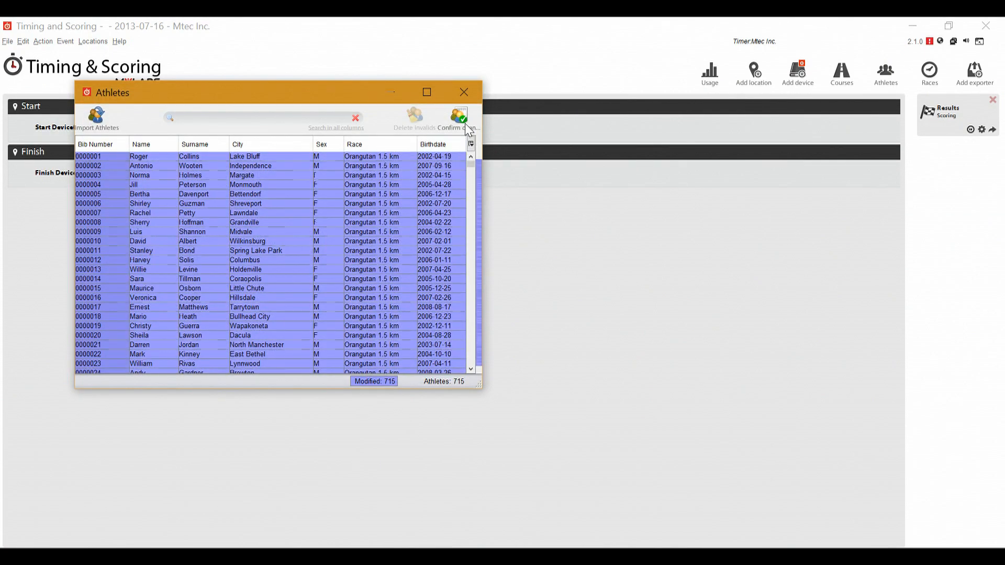
{"action": "left_click", "coordinate": [458, 116]}
{"action": "left_click", "coordinate": [467, 96]}
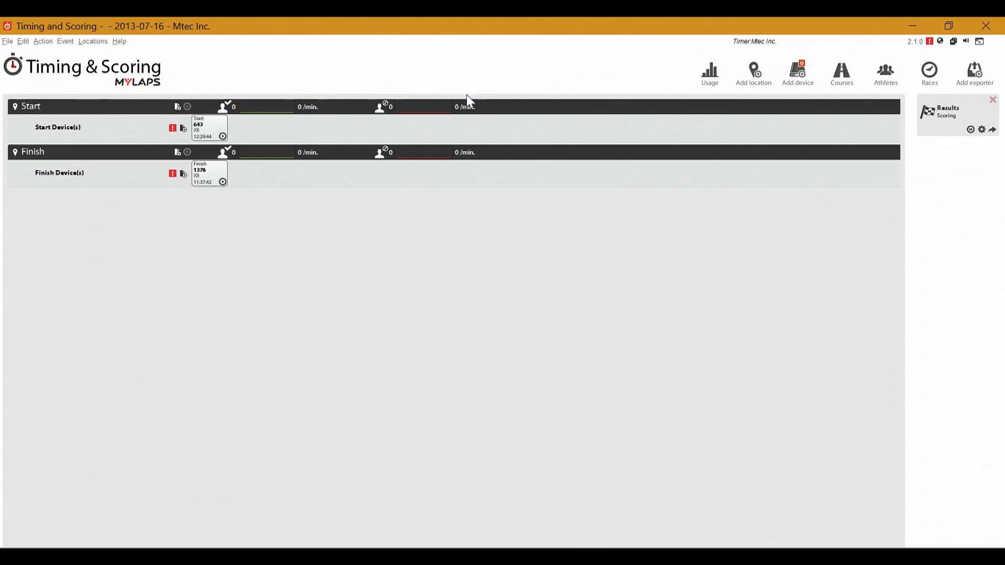
Step: Set the Bonobo 7 km race to start at 13:00 on the 7k course and save it
{"action": "left_click", "coordinate": [929, 73]}
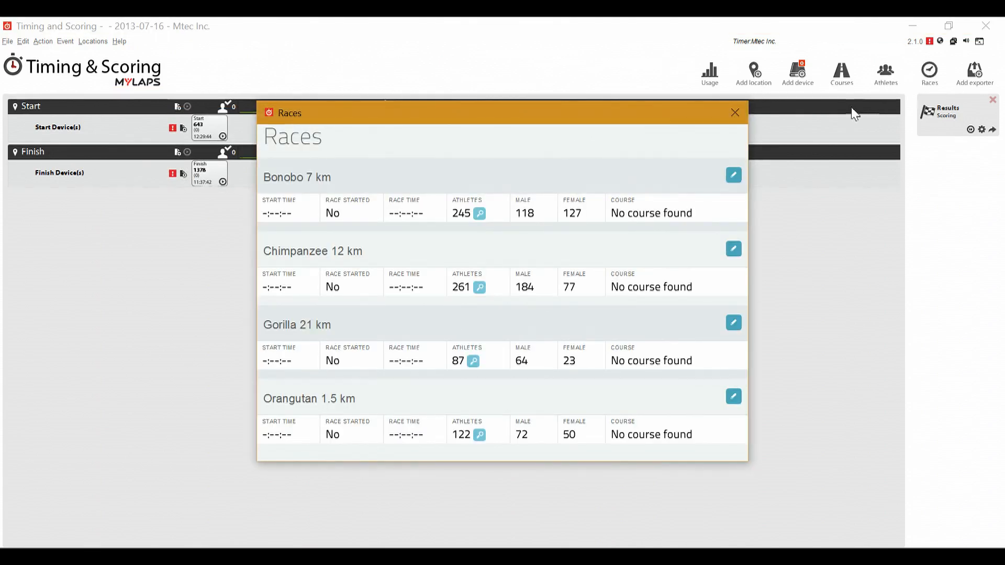
{"action": "left_click", "coordinate": [736, 176]}
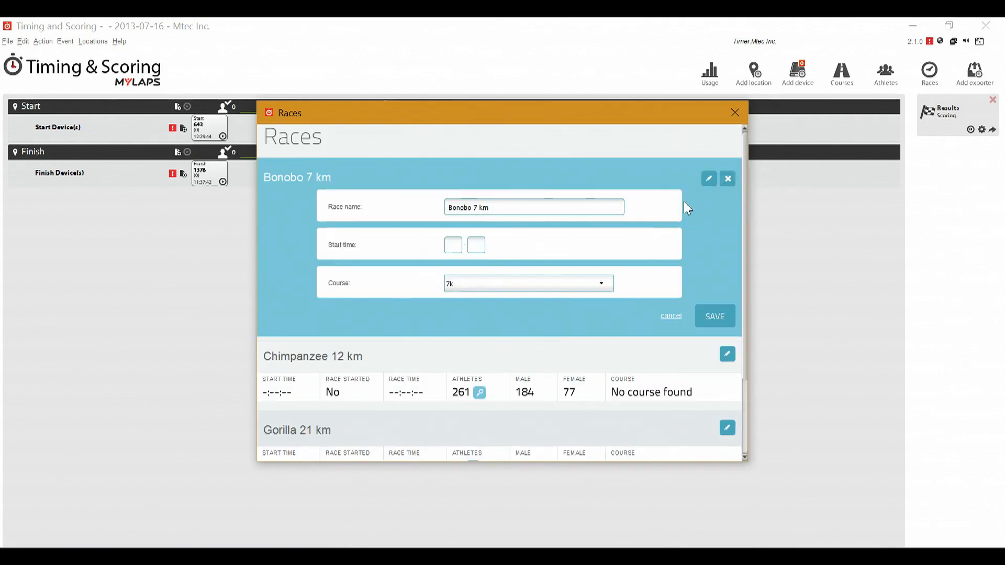
{"action": "left_click", "coordinate": [453, 245]}
{"action": "type", "text": "13:"}
{"action": "type", "text": "00"}
{"action": "left_click", "coordinate": [717, 321]}
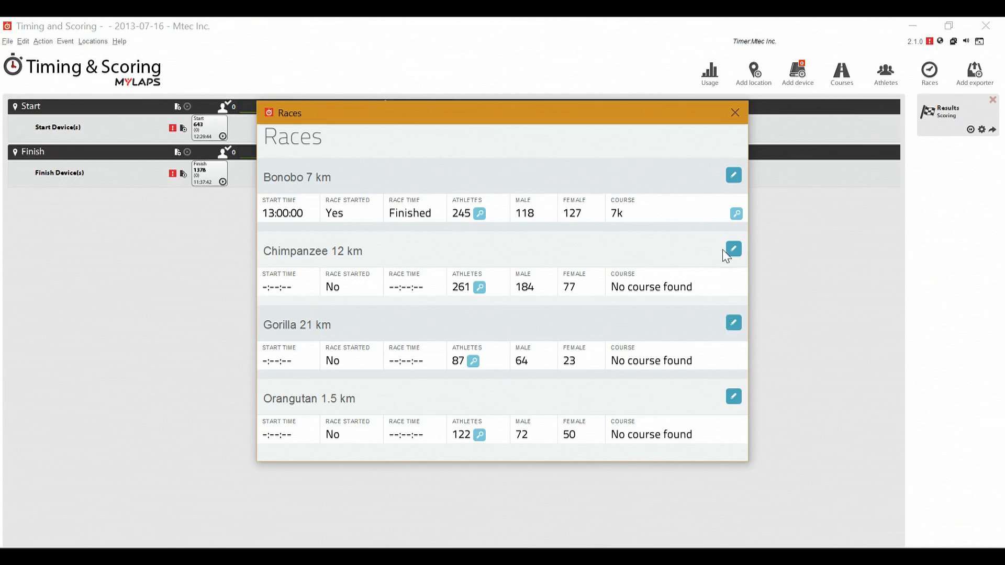
{"action": "left_click", "coordinate": [735, 113]}
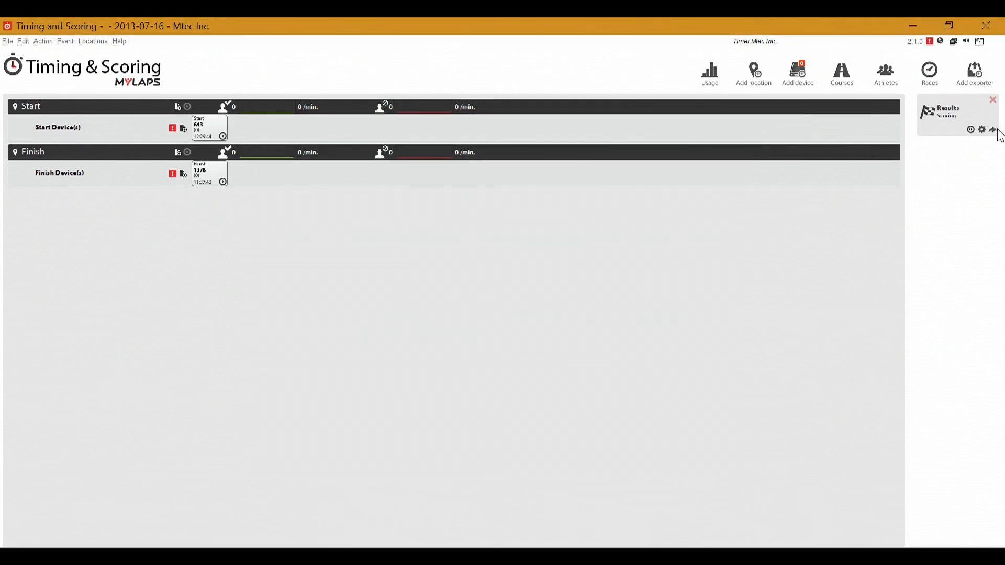
Step: In the scoring results, set the Bonobo 7 km gunshot to 12:59:44 and view that race's details
{"action": "left_click", "coordinate": [993, 131]}
{"action": "left_click", "coordinate": [981, 179]}
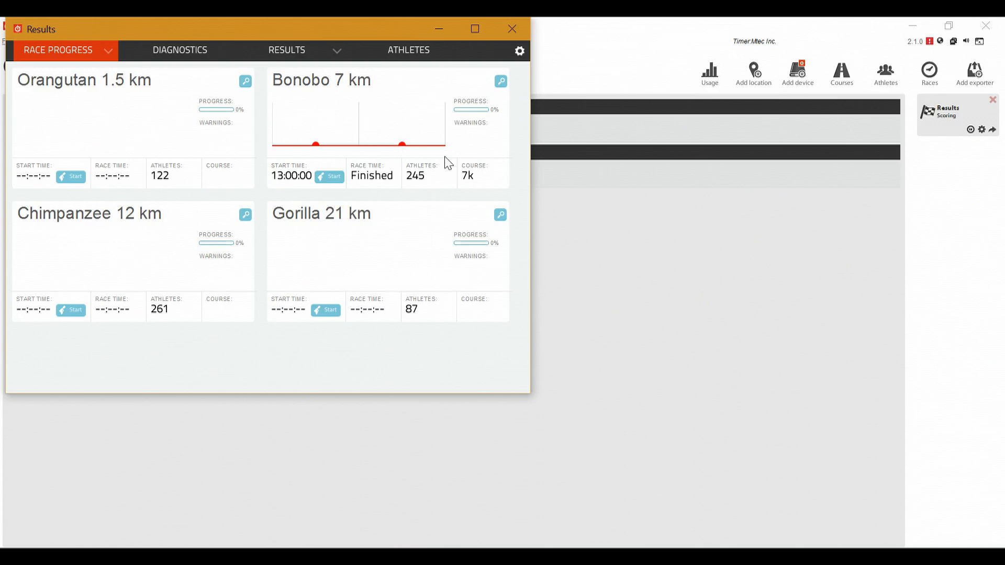
{"action": "left_click", "coordinate": [329, 177]}
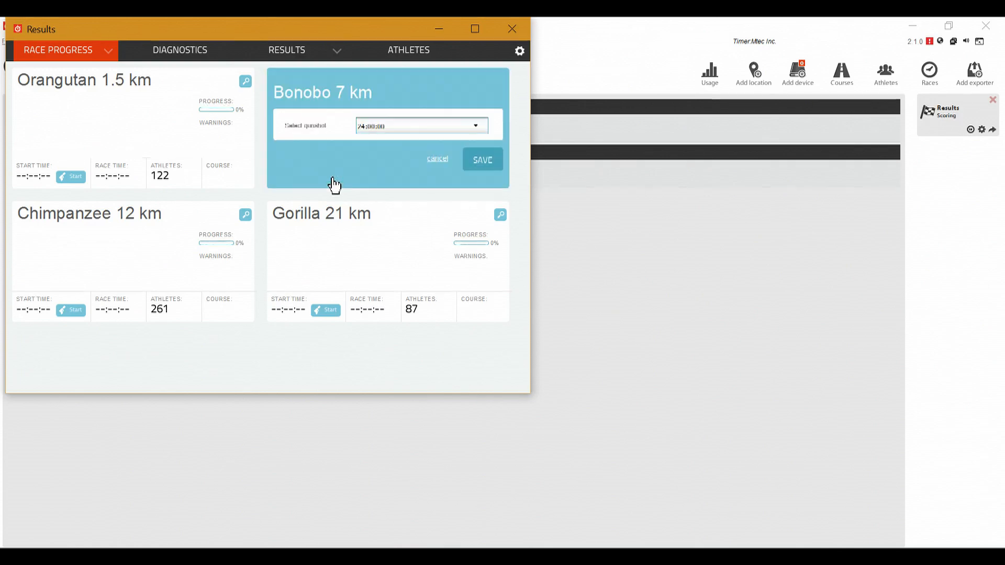
{"action": "left_click", "coordinate": [398, 127]}
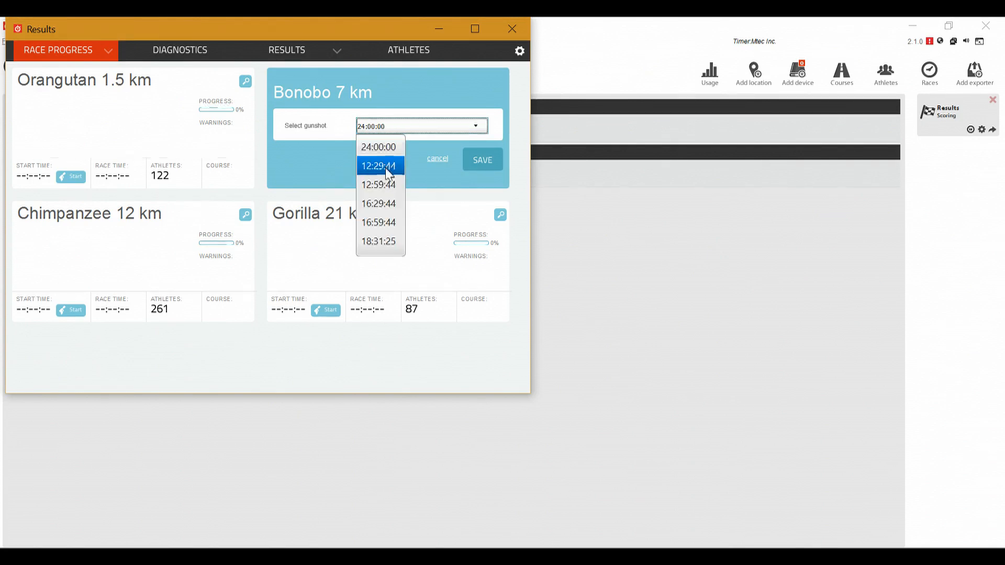
{"action": "left_click", "coordinate": [390, 186]}
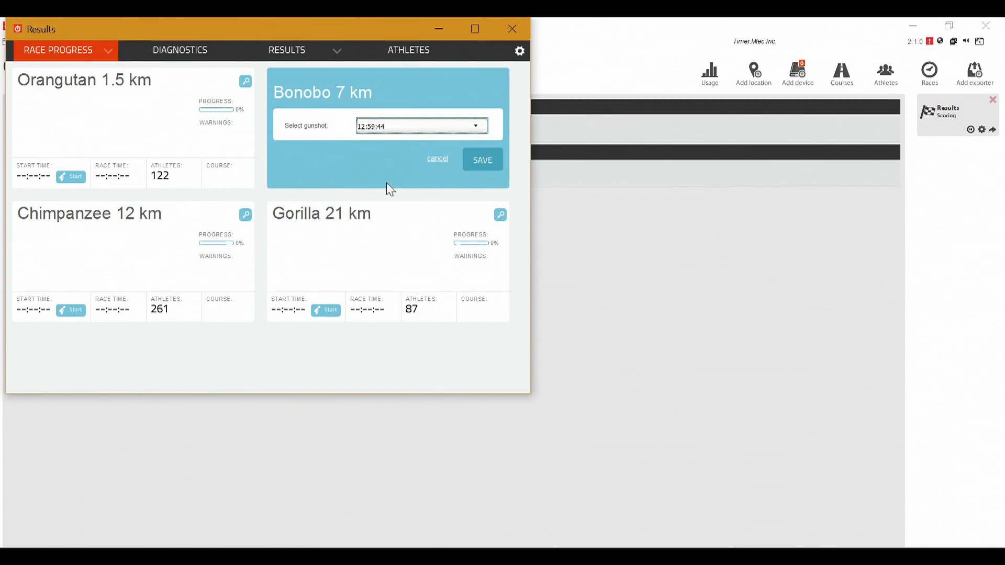
{"action": "left_click", "coordinate": [486, 159]}
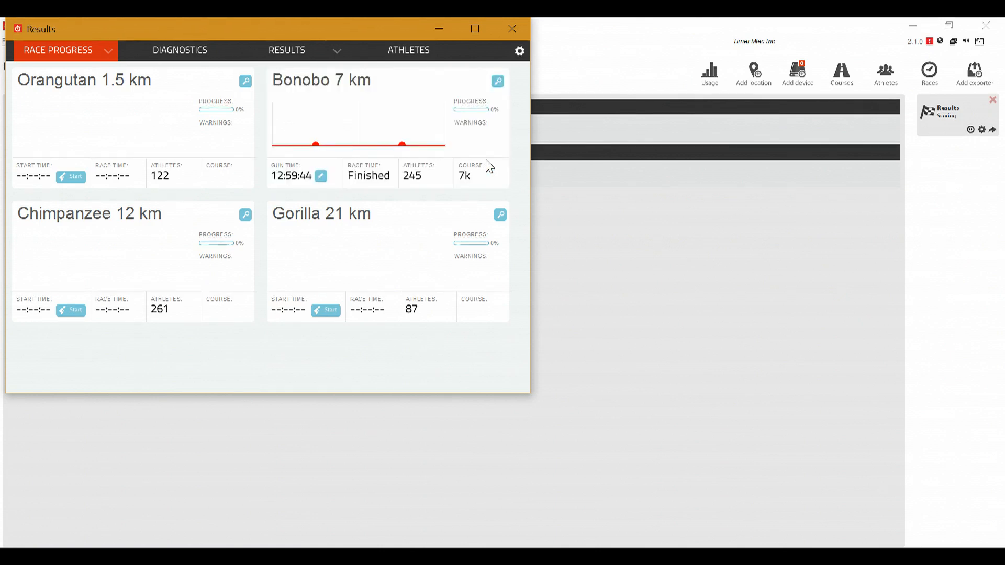
{"action": "left_click", "coordinate": [498, 82]}
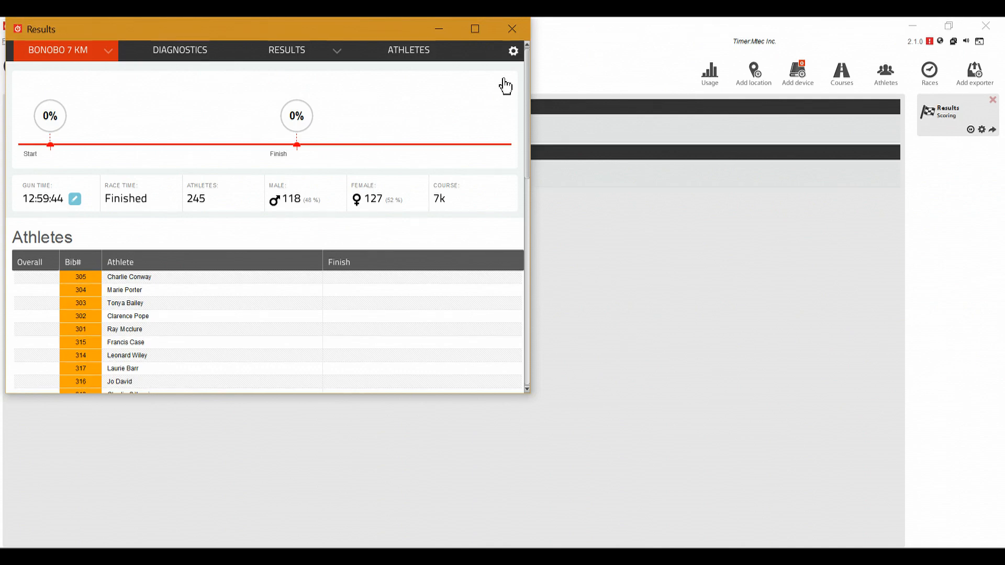
{"action": "left_click", "coordinate": [518, 30]}
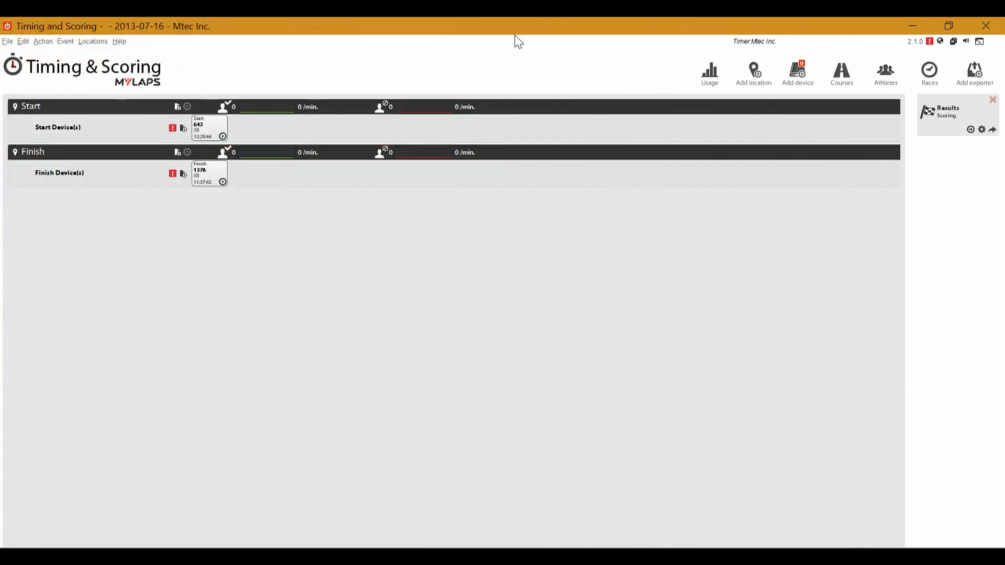
Step: Pass on the passings of the Start and Finish device files to all assigned exporters
{"action": "left_click", "coordinate": [222, 136]}
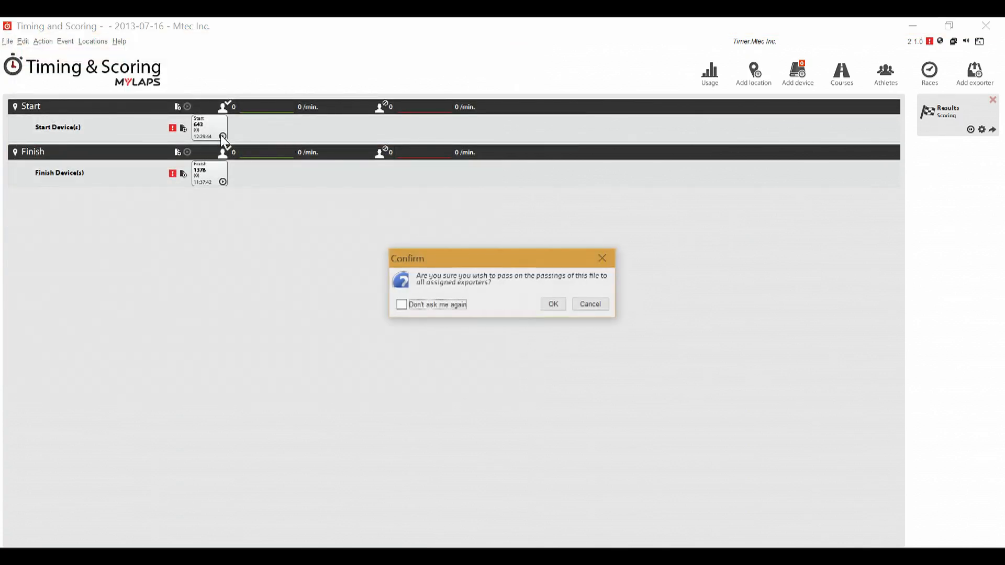
{"action": "left_click", "coordinate": [560, 305]}
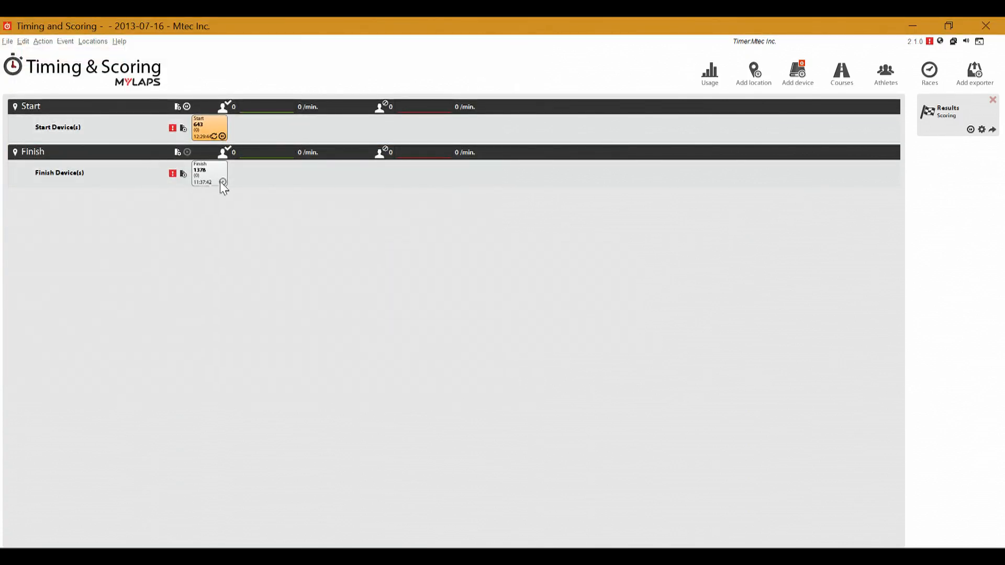
{"action": "left_click", "coordinate": [222, 182]}
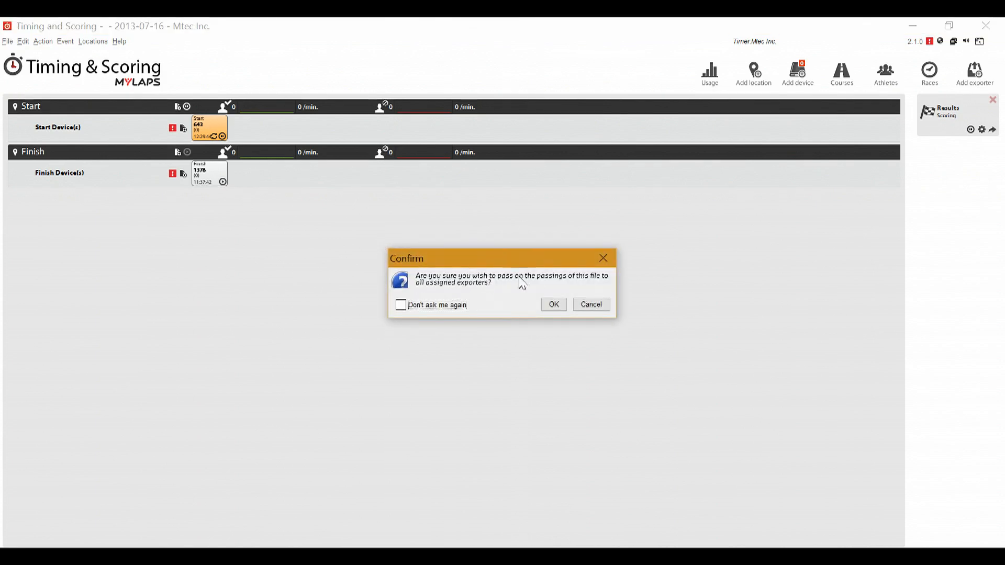
{"action": "left_click", "coordinate": [551, 308]}
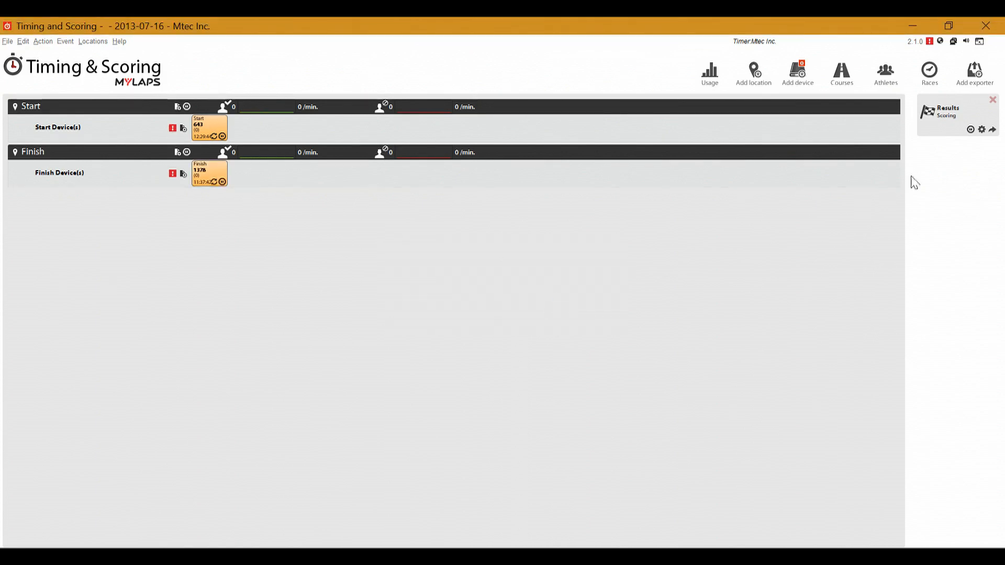
Step: In a new result window, examine the did-not-start diagnoses for Bonobo 7 km and Chimpanzee 12 km and the details of the athlete with bib 752
{"action": "left_click", "coordinate": [993, 131]}
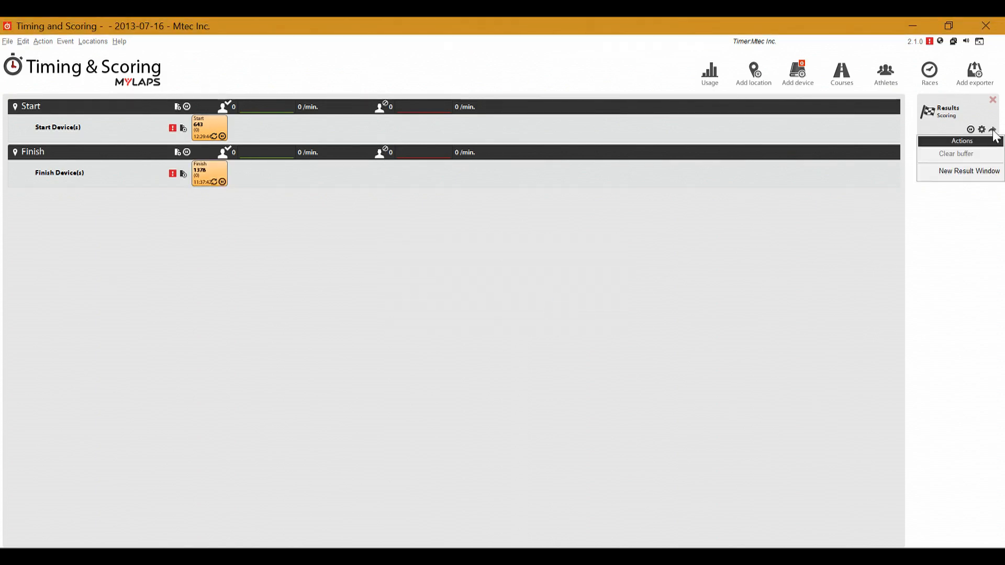
{"action": "left_click", "coordinate": [977, 169]}
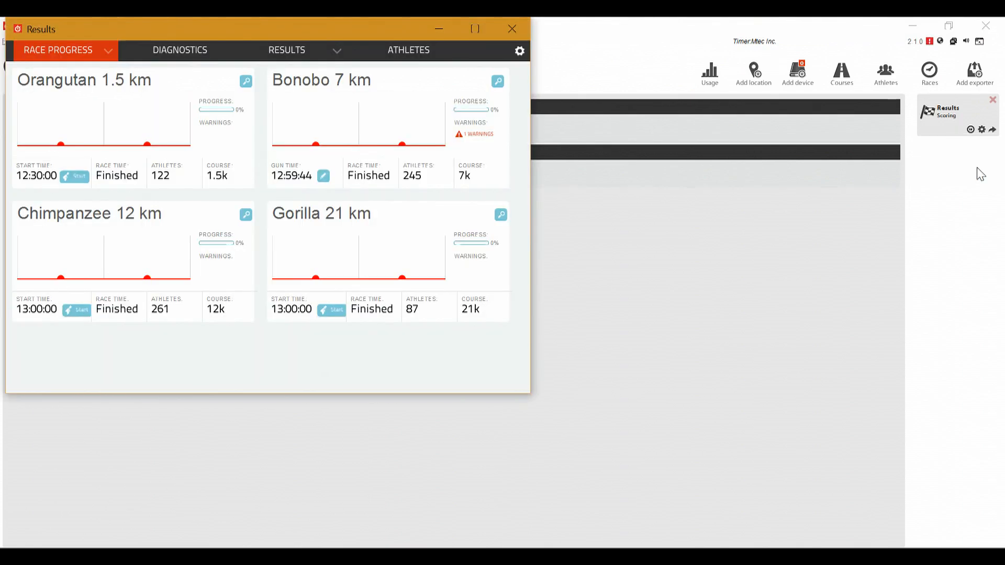
{"action": "left_click", "coordinate": [178, 57]}
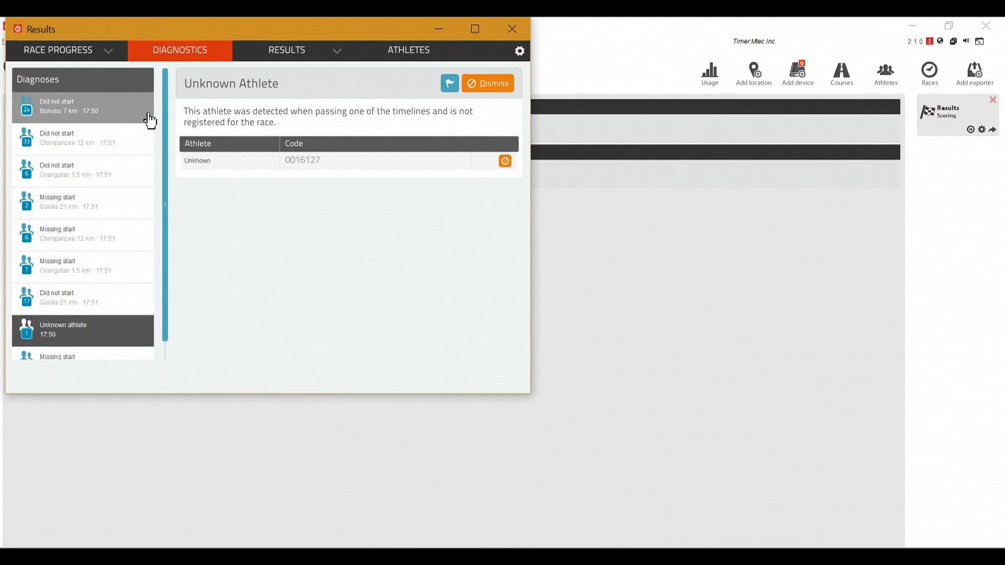
{"action": "left_click", "coordinate": [128, 118]}
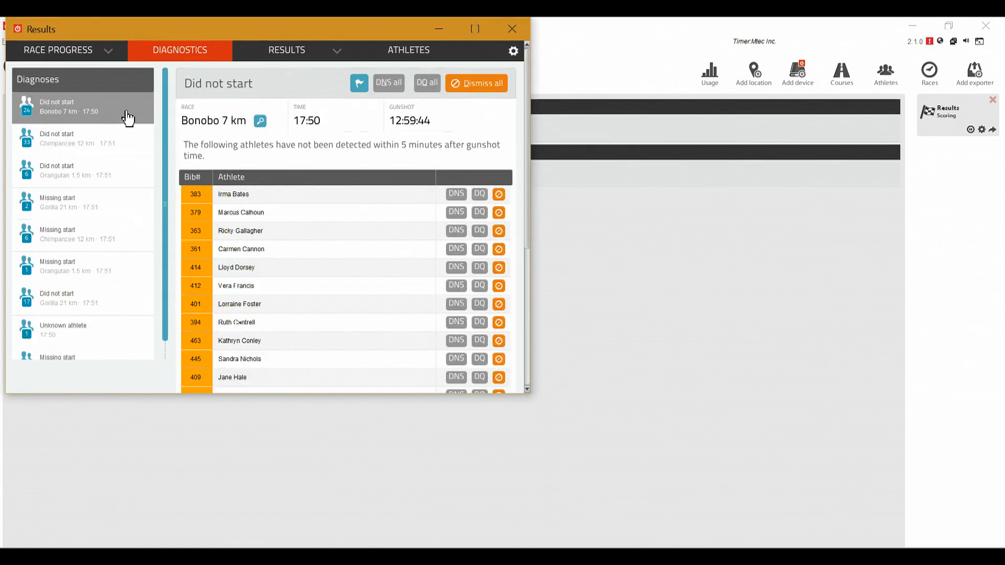
{"action": "left_click", "coordinate": [142, 140]}
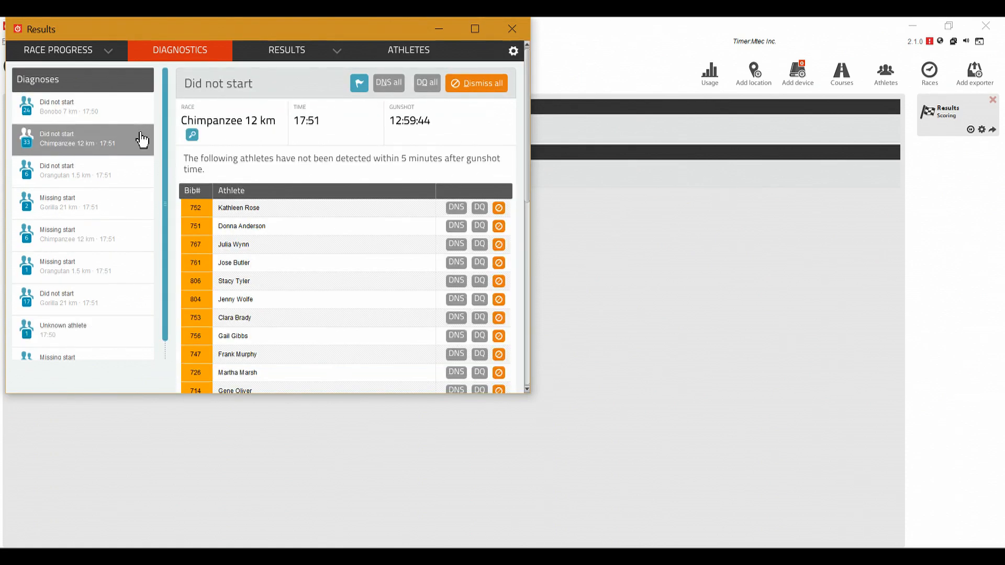
{"action": "left_click", "coordinate": [241, 211]}
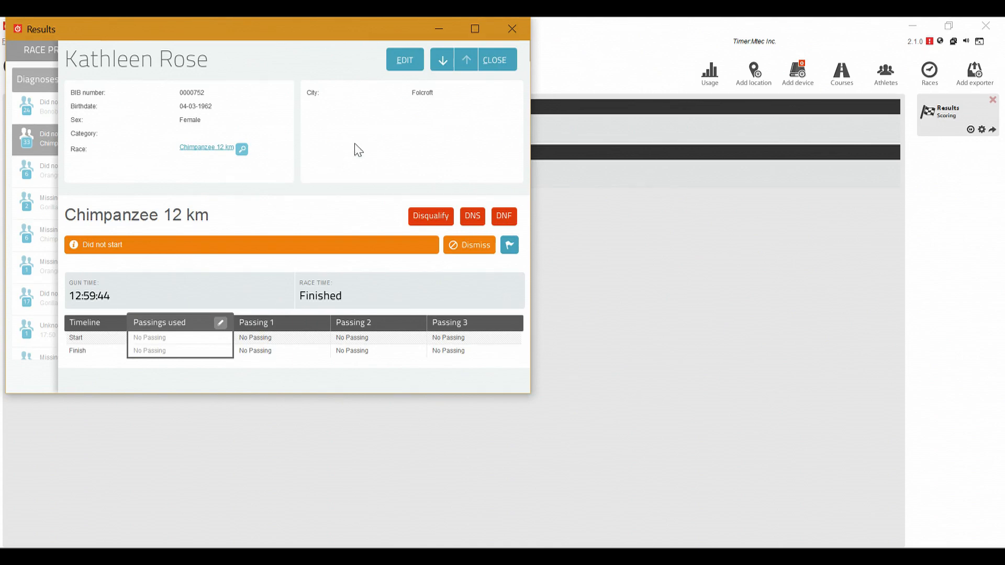
{"action": "left_click", "coordinate": [508, 67]}
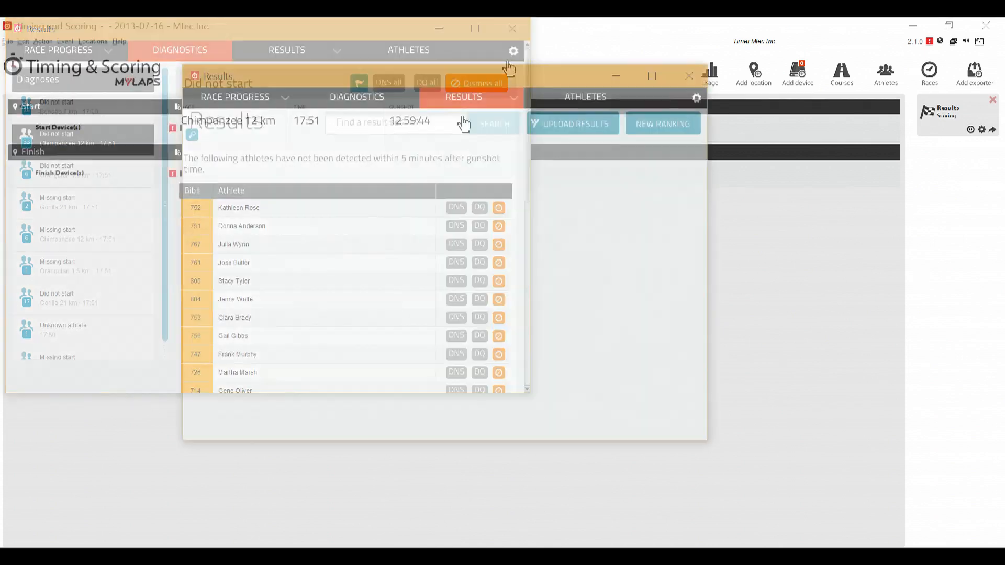
Step: Create a new ranking named Bonobo 7 km on the 7k course, ranked by Chip Time, and expand its filter and grouping options
{"action": "left_click", "coordinate": [652, 127]}
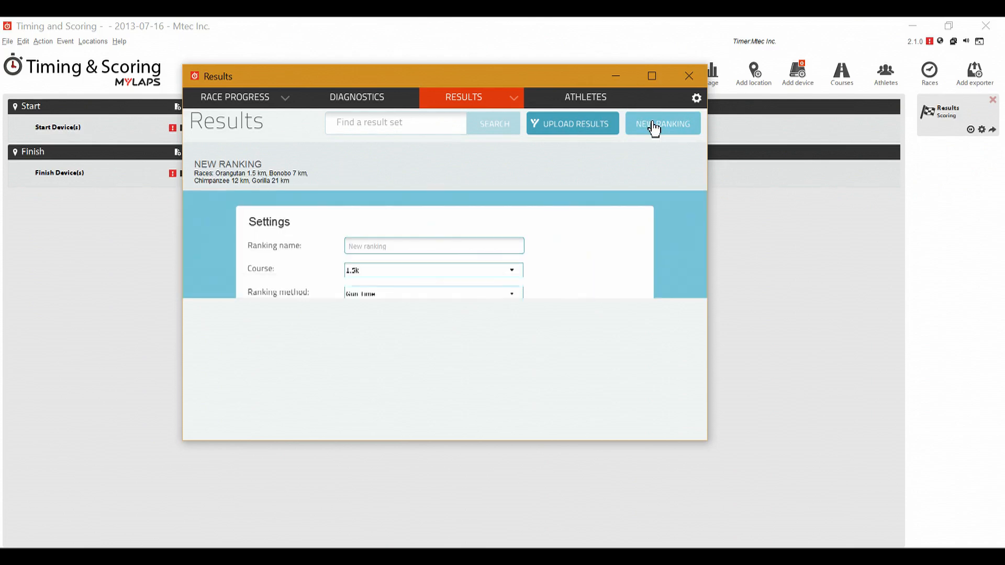
{"action": "left_click", "coordinate": [393, 253]}
{"action": "type", "text": "Bonobo 7"}
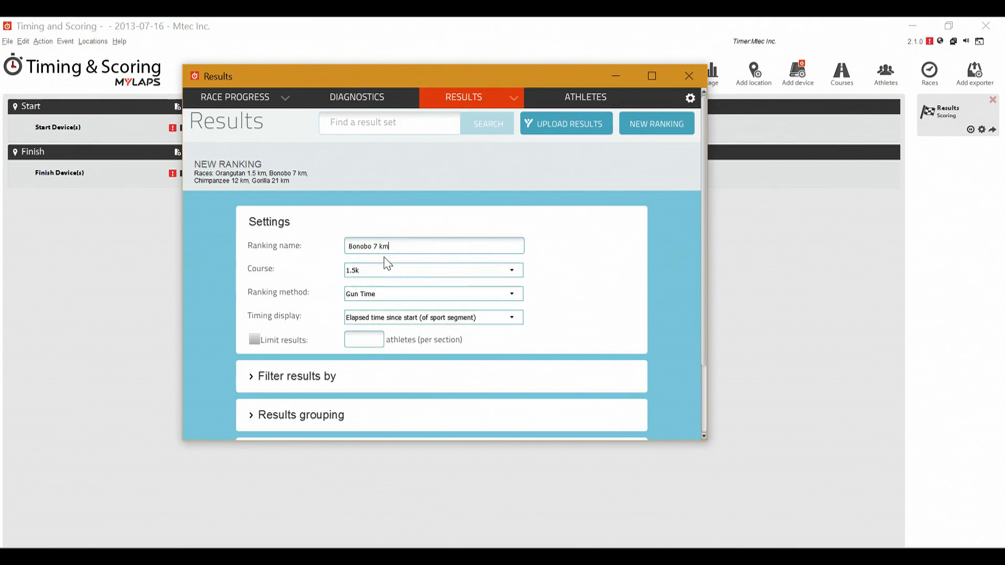
{"action": "left_click", "coordinate": [386, 271]}
{"action": "left_click", "coordinate": [382, 308]}
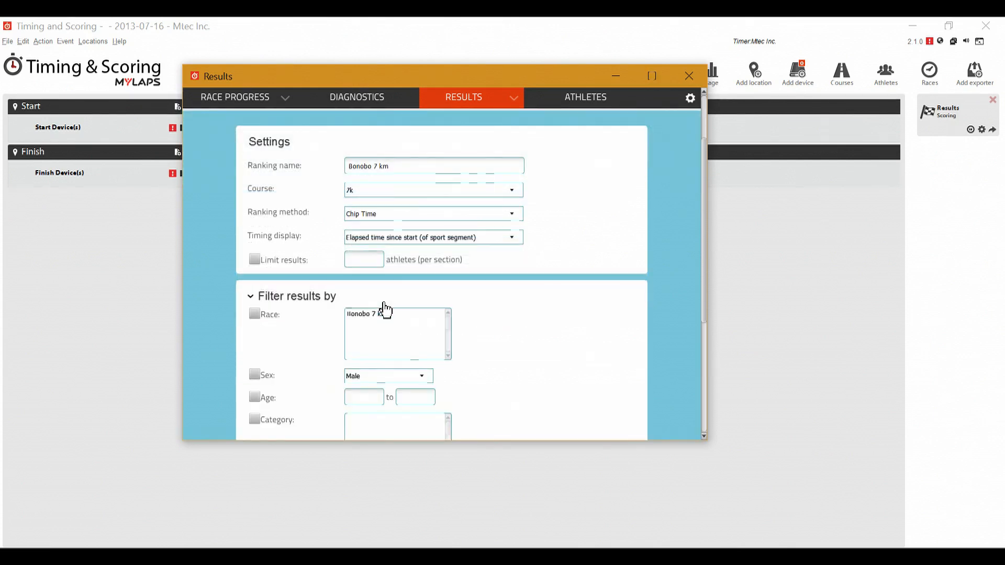
{"action": "left_click", "coordinate": [255, 314]}
{"action": "left_click_drag", "start_coordinate": [704, 260], "coordinate": [701, 379]}
{"action": "left_click", "coordinate": [558, 341]}
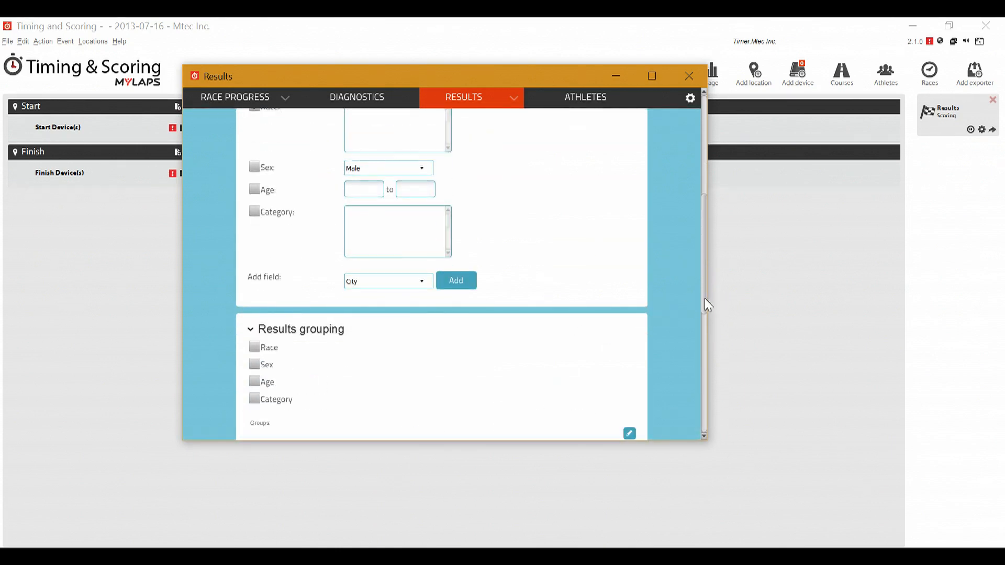
Step: Move the excluded City column into the active columns directly after Athlete and save the ranking
{"action": "left_click_drag", "start_coordinate": [705, 303], "coordinate": [705, 413]}
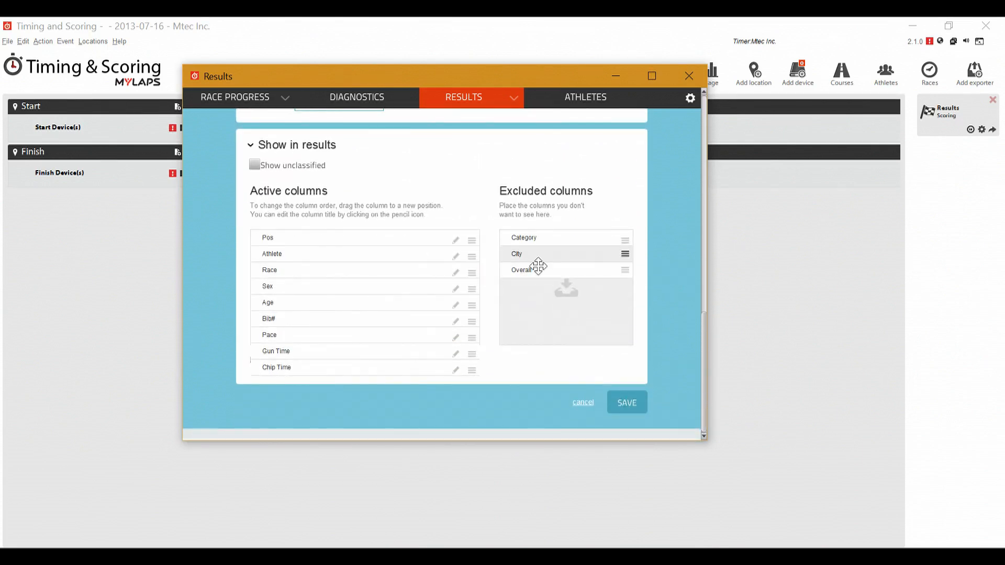
{"action": "left_click_drag", "start_coordinate": [537, 262], "coordinate": [287, 274]}
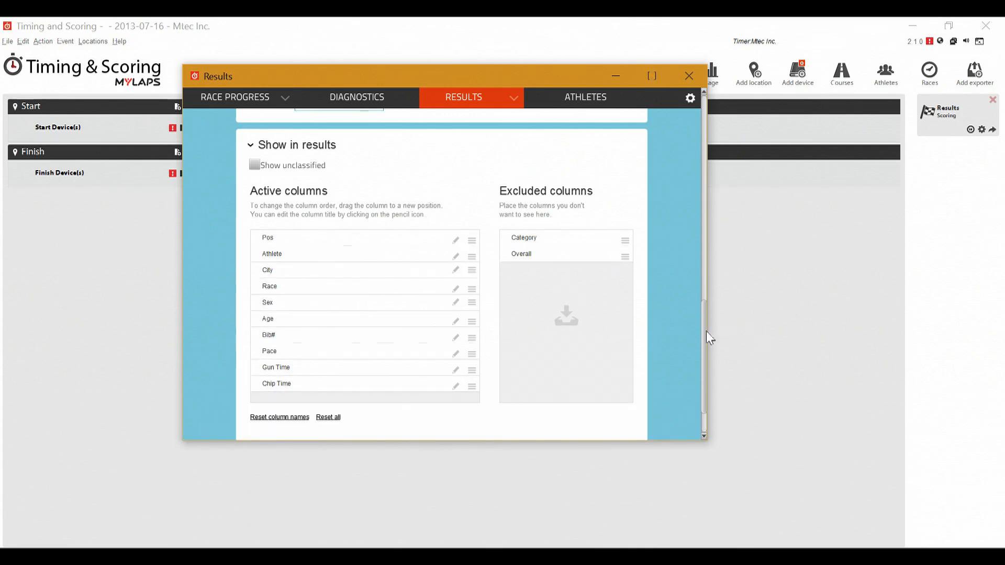
{"action": "left_click_drag", "start_coordinate": [704, 331], "coordinate": [705, 362]}
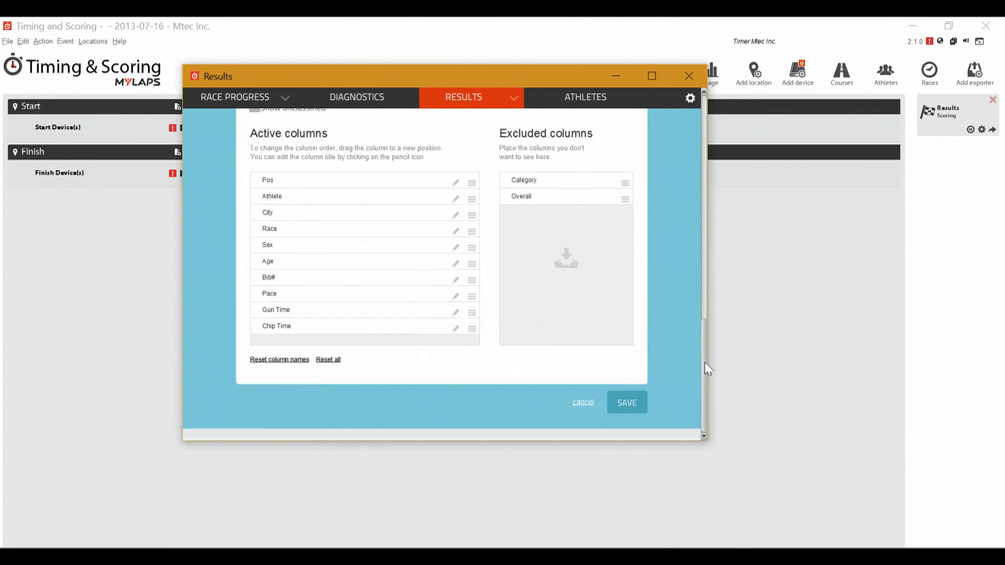
{"action": "left_click", "coordinate": [629, 403]}
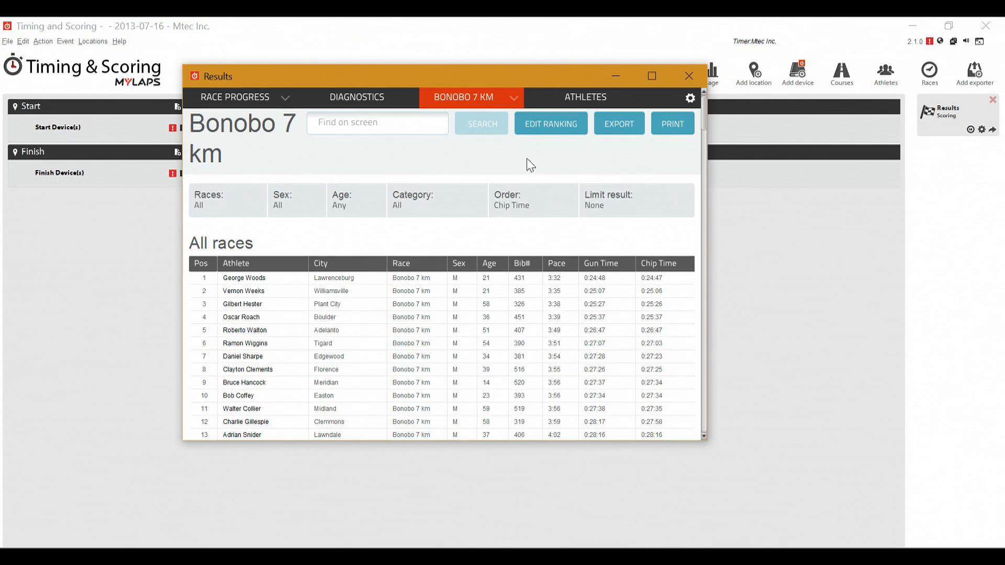
Step: From the list of all result sets, start uploading Bonobo 7 km to Sporthive with gender and category included, and proceed to the event info
{"action": "left_click", "coordinate": [505, 97]}
{"action": "left_click", "coordinate": [495, 120]}
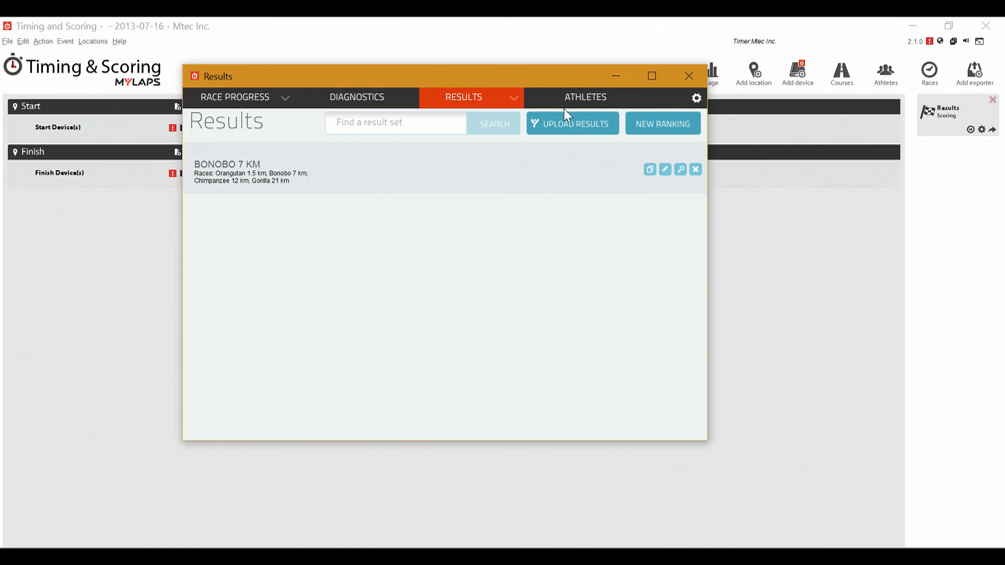
{"action": "left_click", "coordinate": [587, 133]}
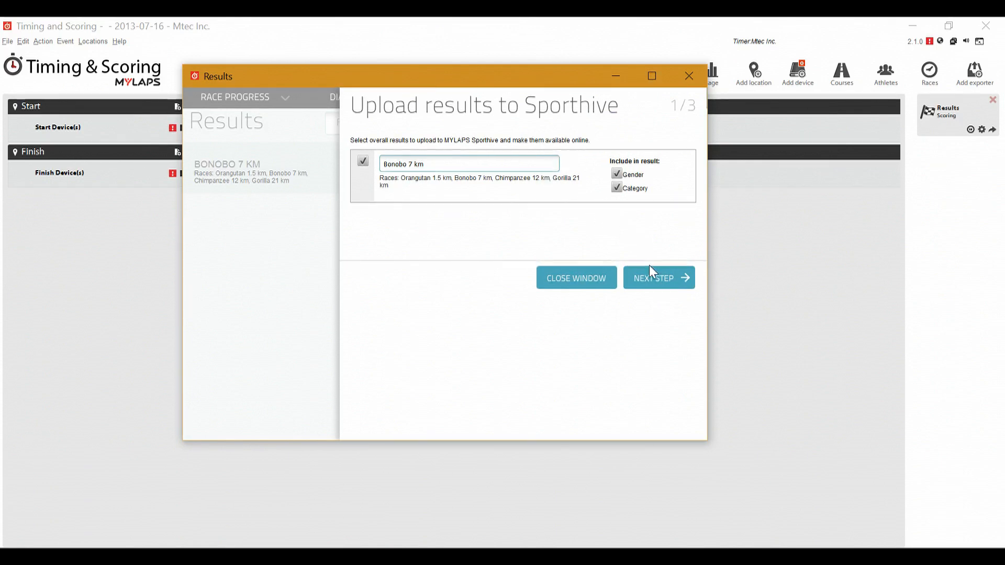
{"action": "left_click", "coordinate": [656, 278]}
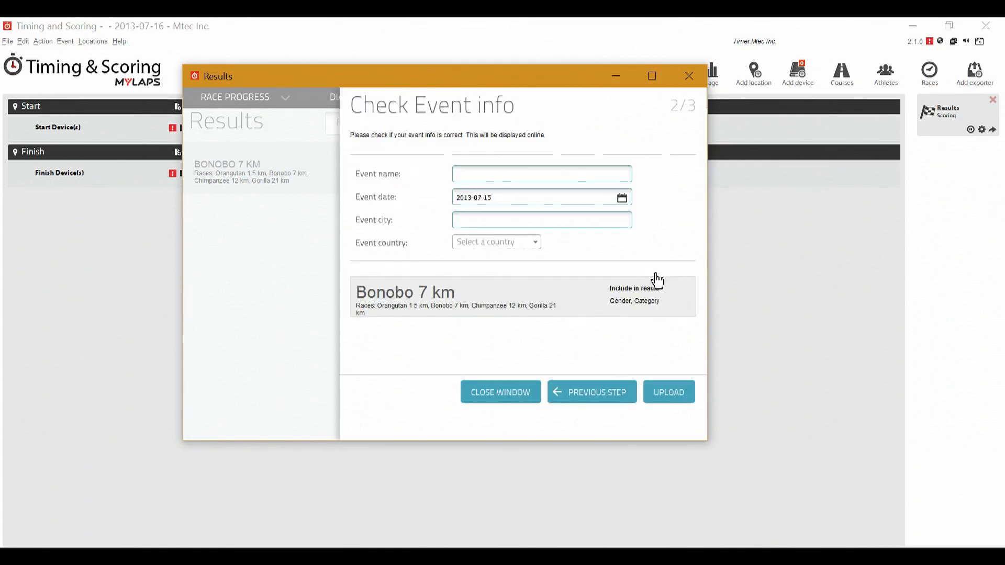